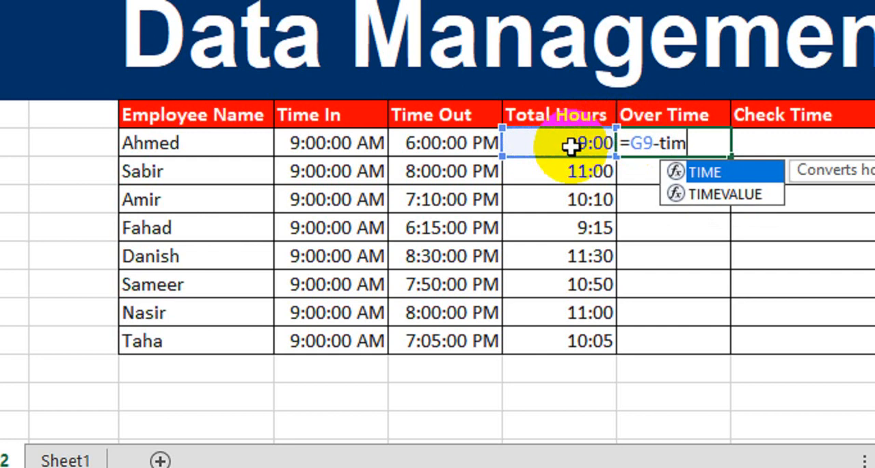
- Complete the first employee's Over Time formula as =G9-TIME(9,0,0)
key(Tab)
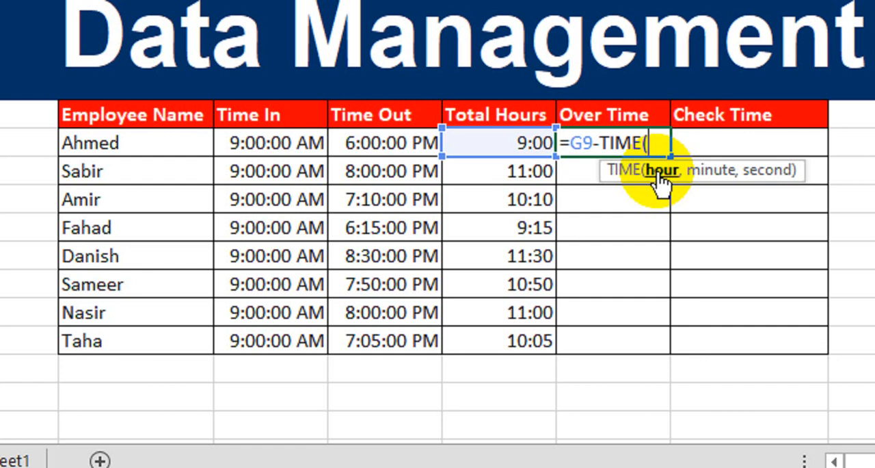
text(9,)
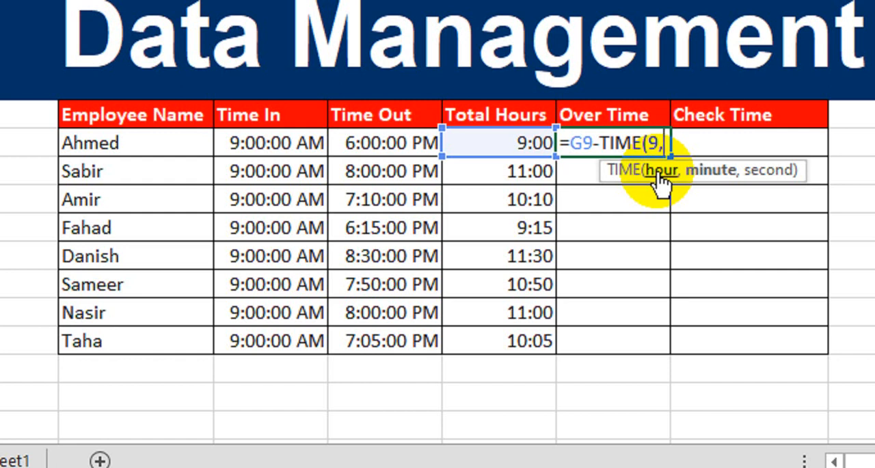
text(0,)
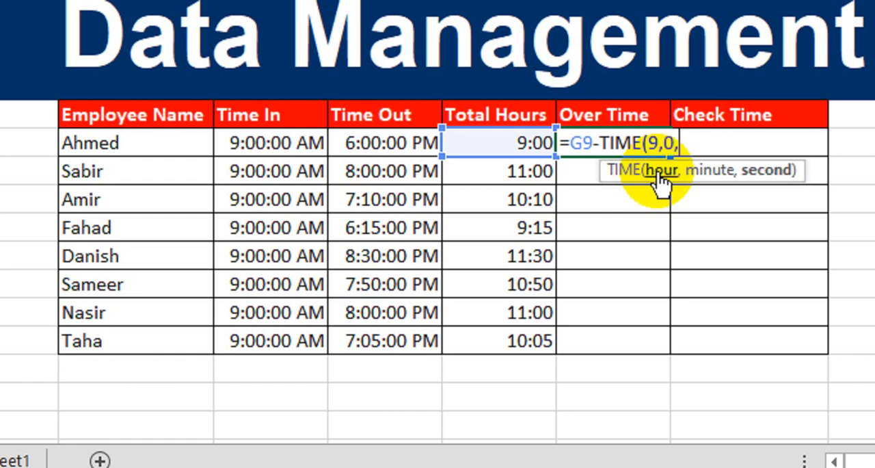
text(0))
key(Return)
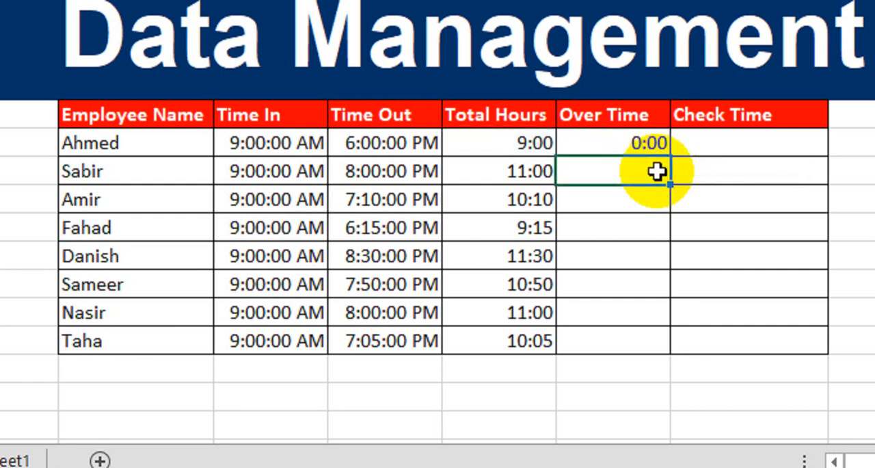
- Fill the Over Time formula from the first employee down to the last employee row and check it against Total Hours
click(645, 142)
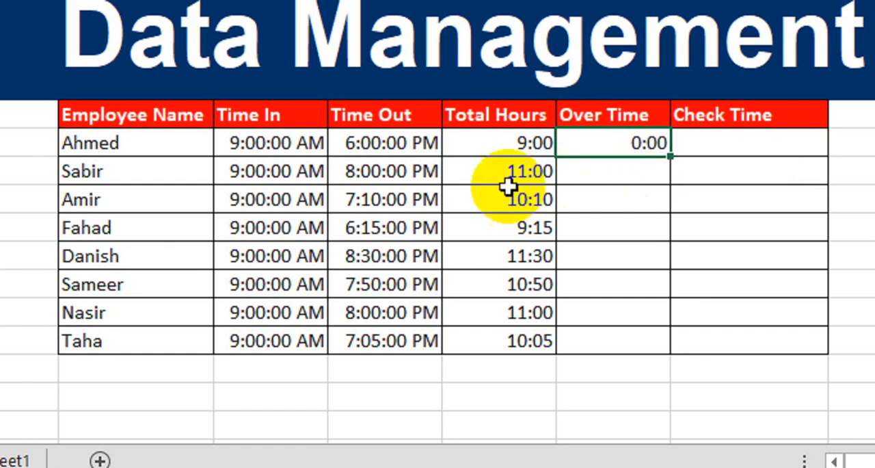
click(480, 150)
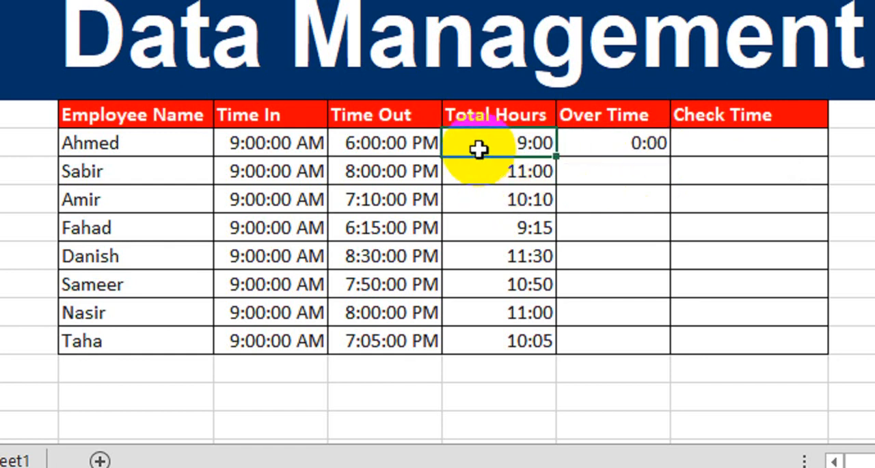
click(595, 142)
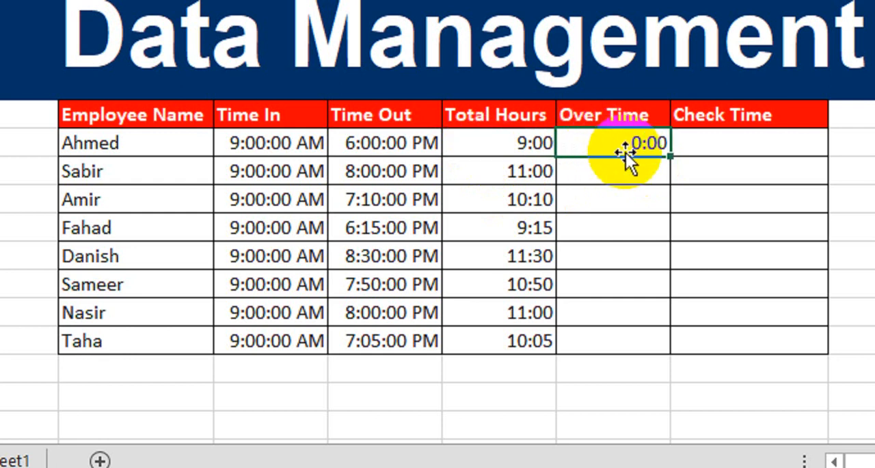
drag(671, 156, 647, 346)
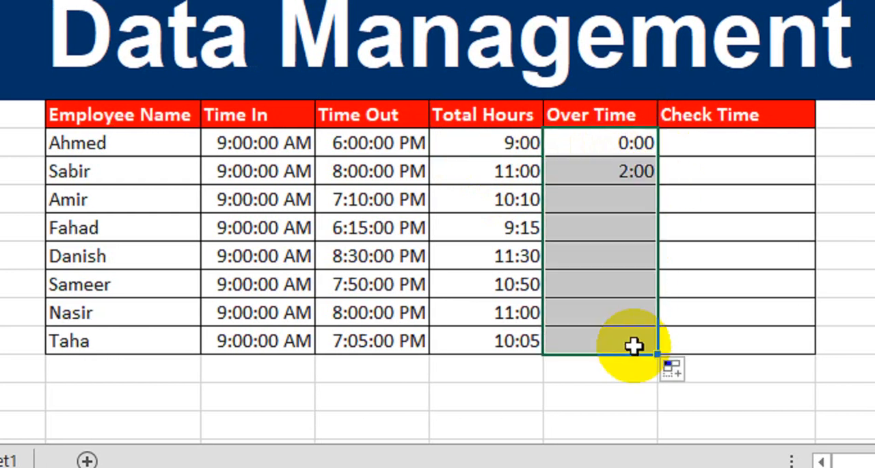
click(490, 173)
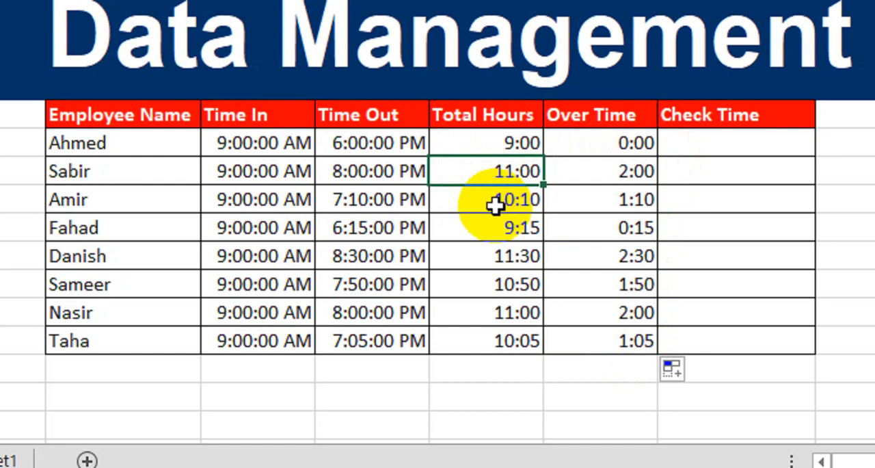
key(Right)
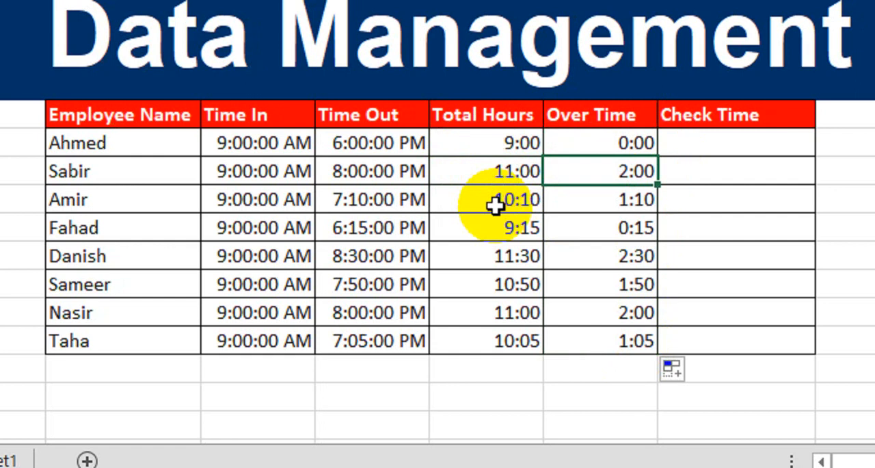
- Begin the first employee's Check Time formula with =IF(G9-TIME(9,0,0)
click(732, 143)
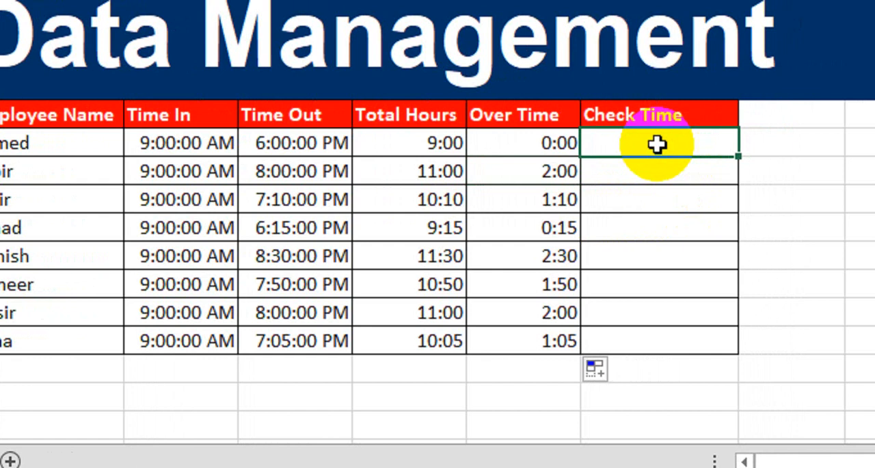
text(=)
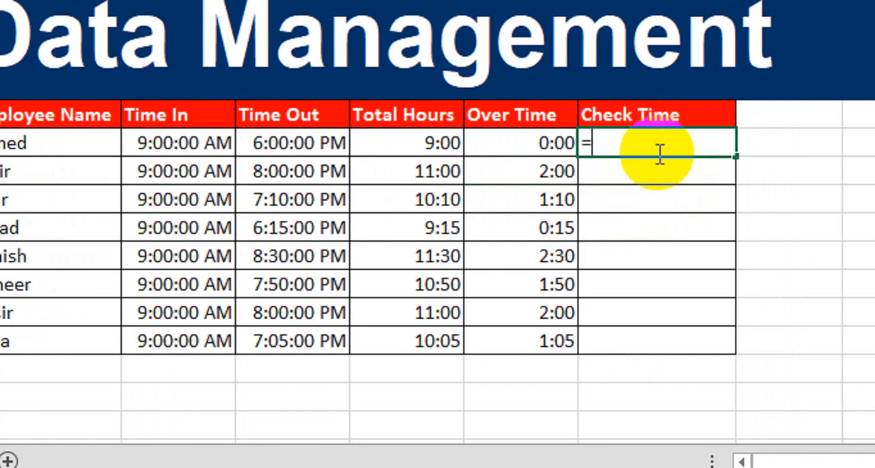
text(IF()
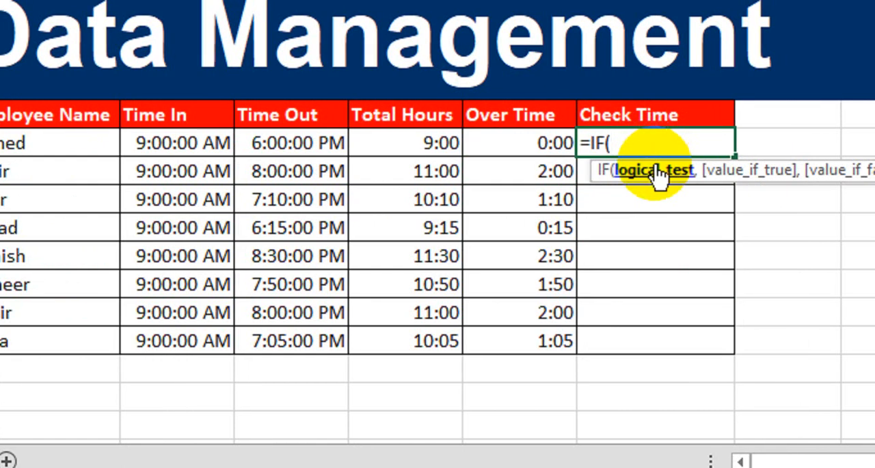
click(406, 142)
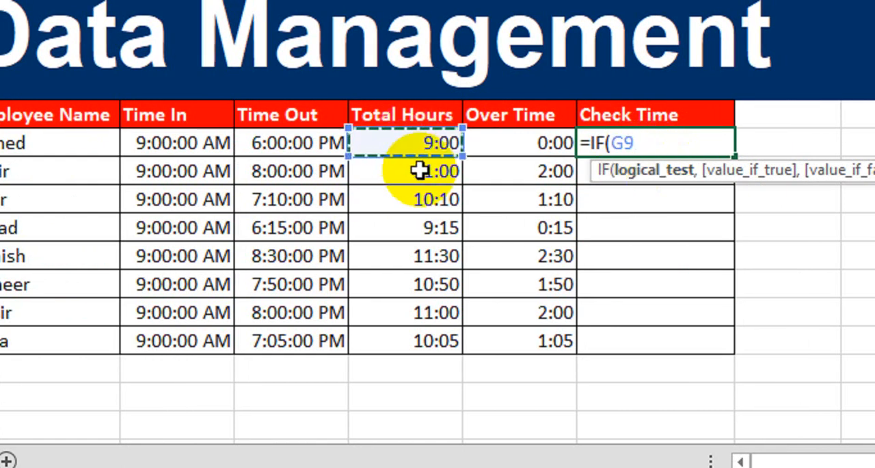
text(-)
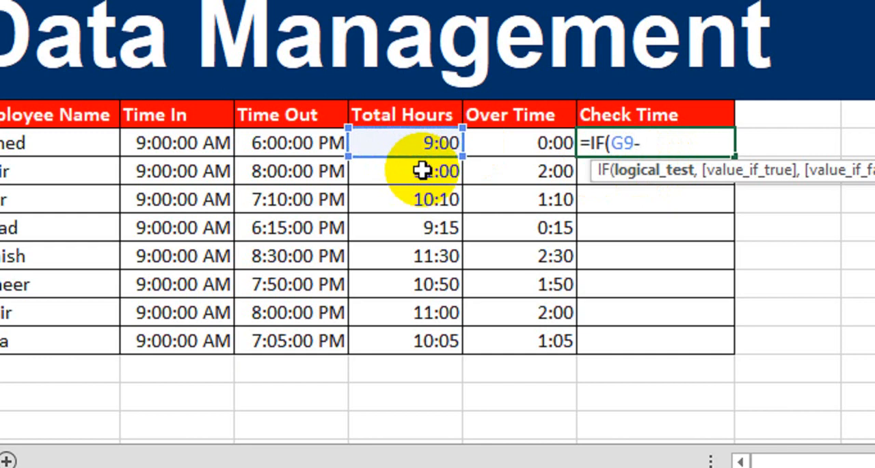
text(time)
key(Tab)
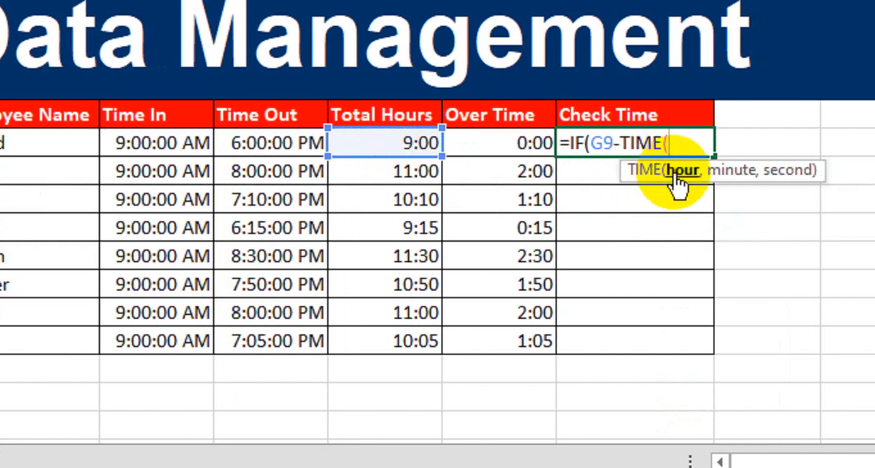
text(9,0,0)
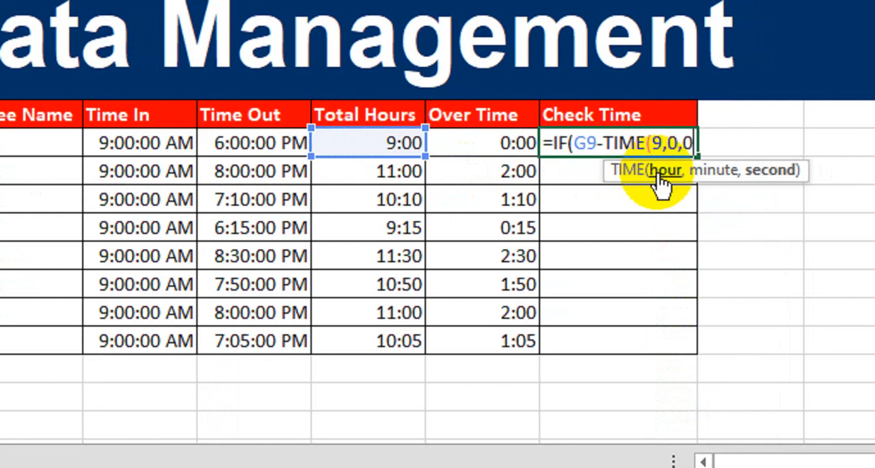
text())
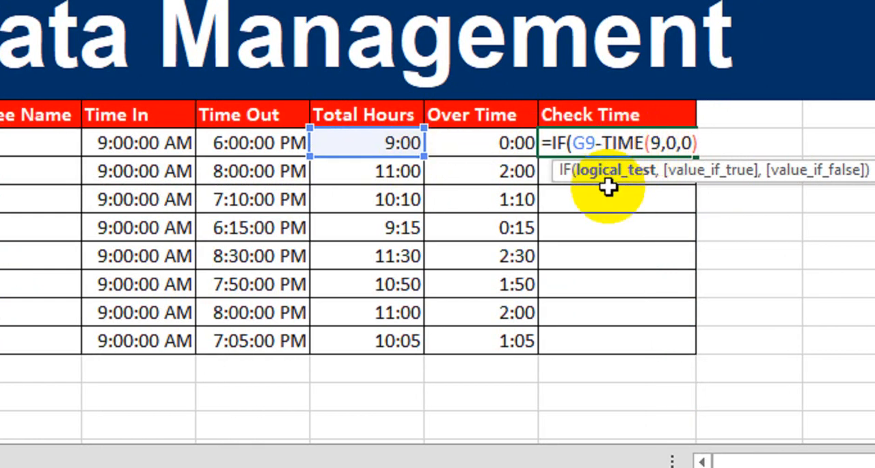
- Complete the IF formula's logical test with the comparison >=TIME(1,0,0)
text(>=time)
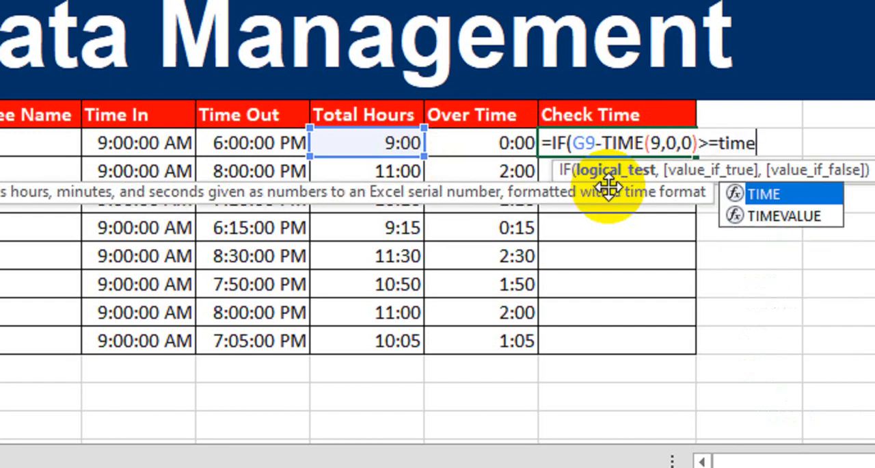
key(Tab)
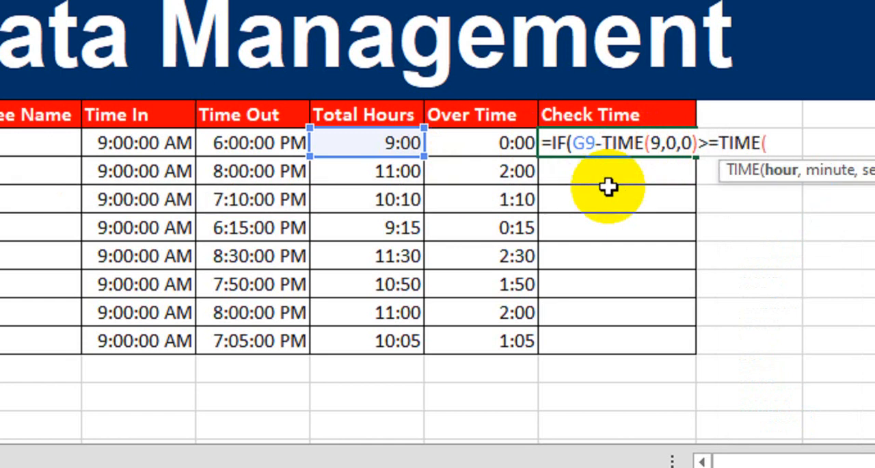
text(1,0,0)
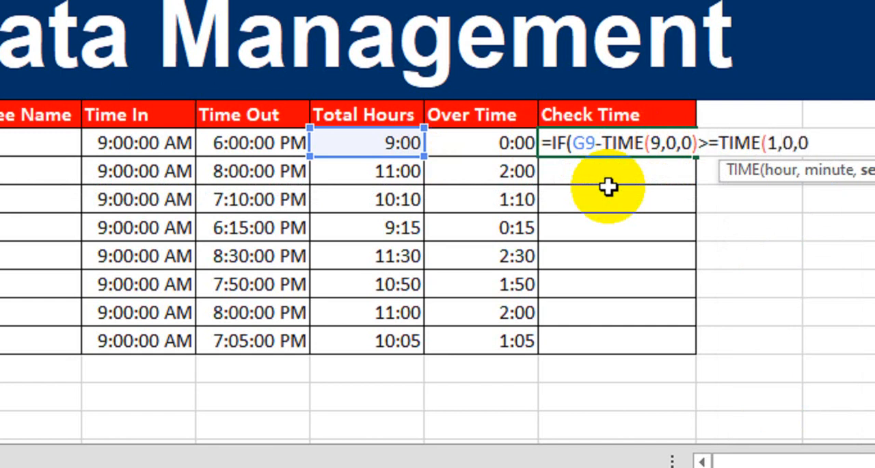
text(),)
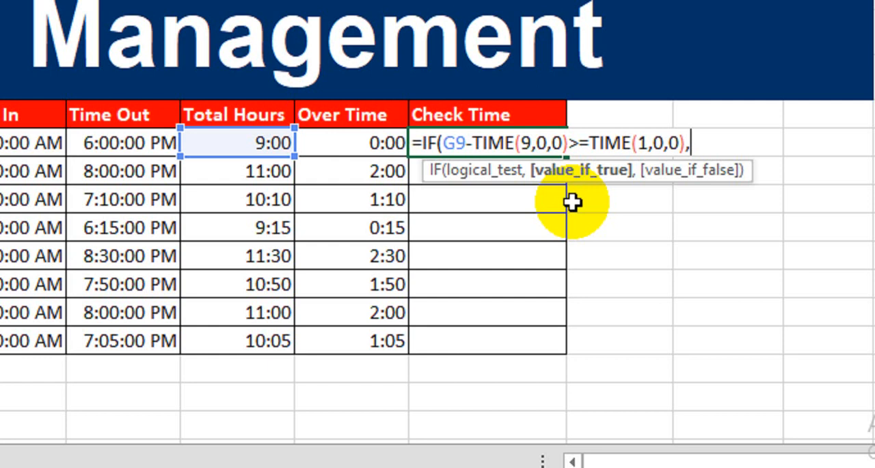
- Finish the Check Time formula with G9-TIME(9,0,0) as the true value and 0 as the false value, and enter it
click(266, 142)
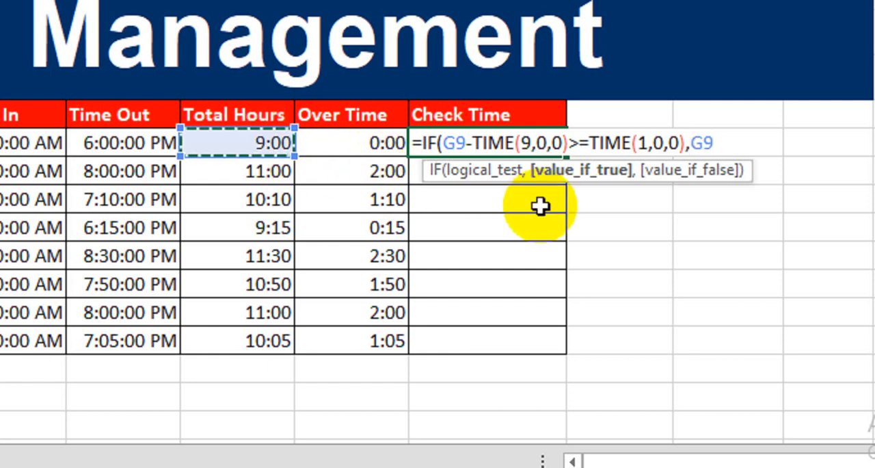
text(-time)
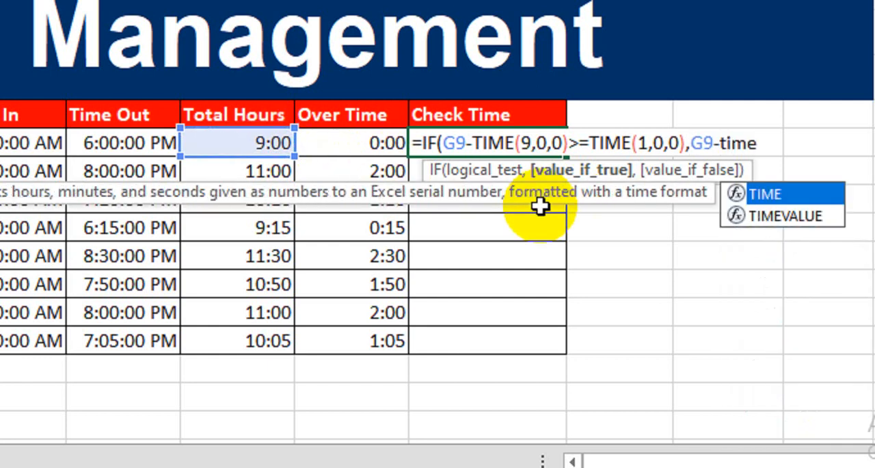
key(Tab)
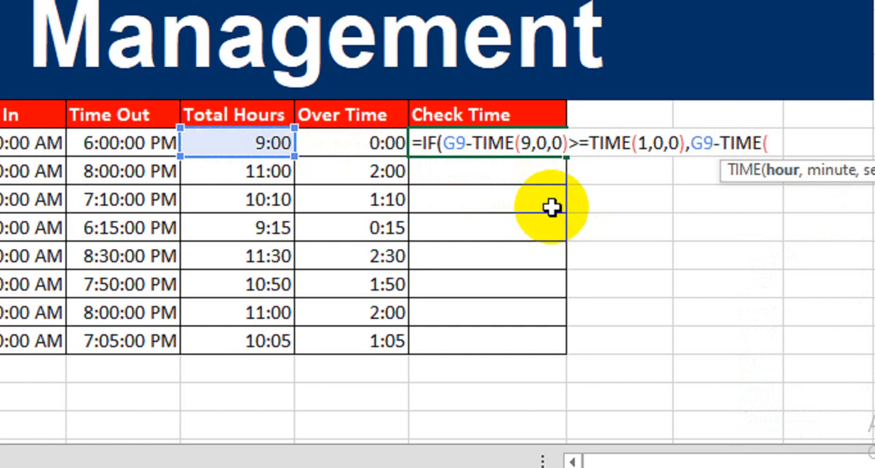
text(9,0)
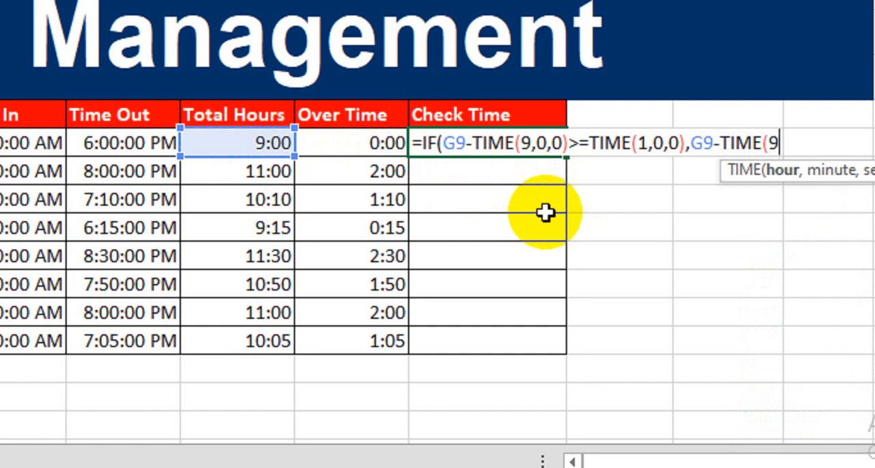
text(,0))
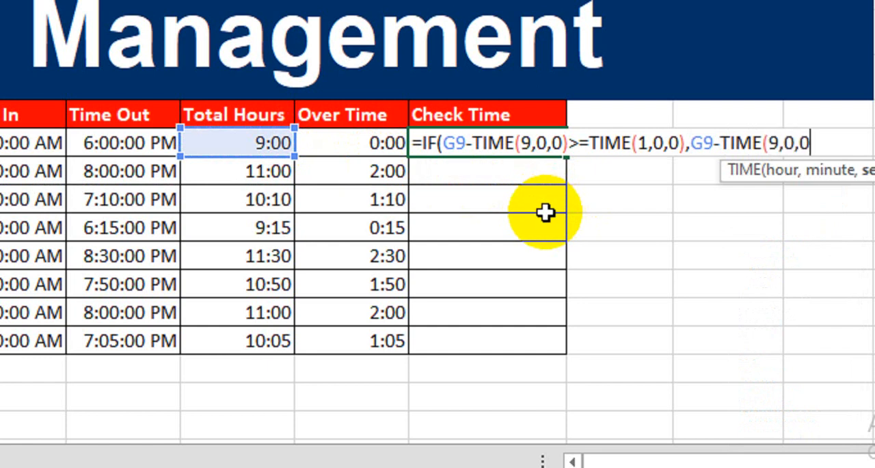
text(,)
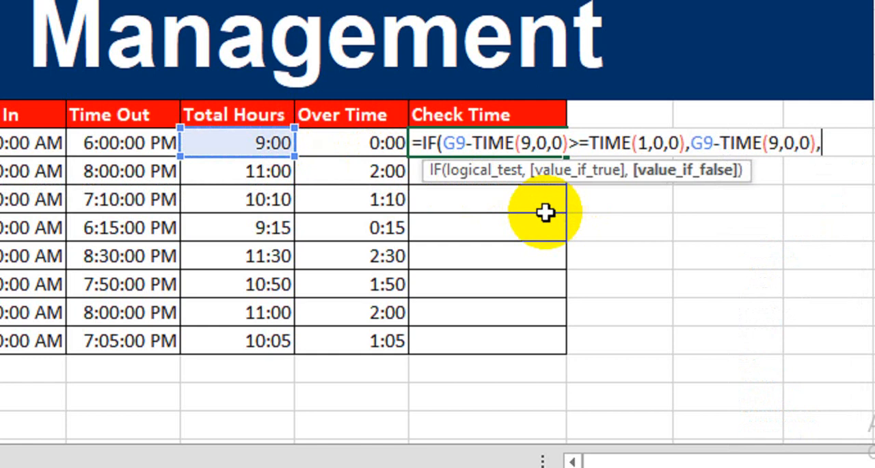
text(0))
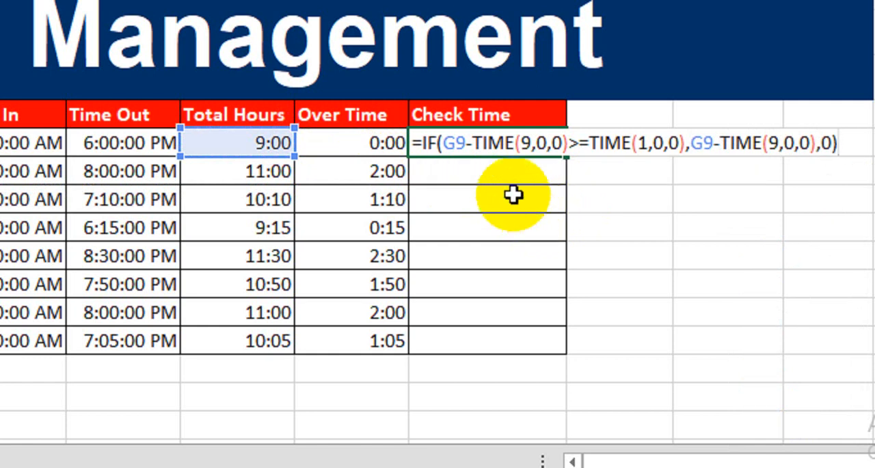
click(495, 147)
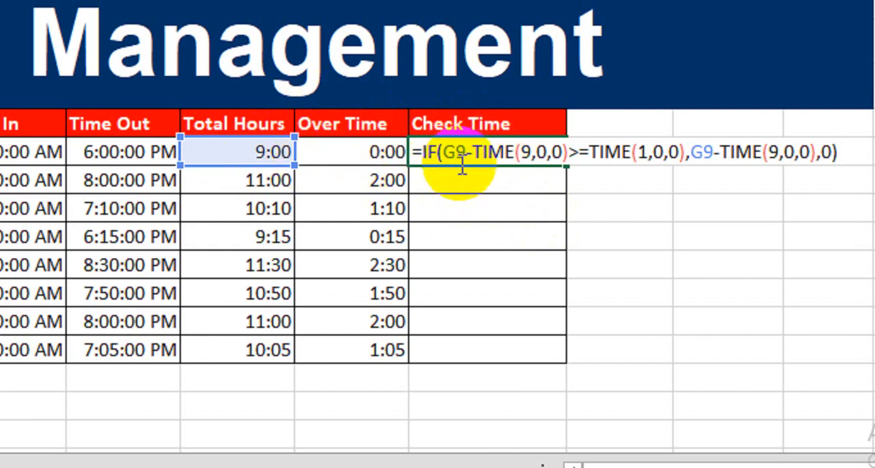
key(Return)
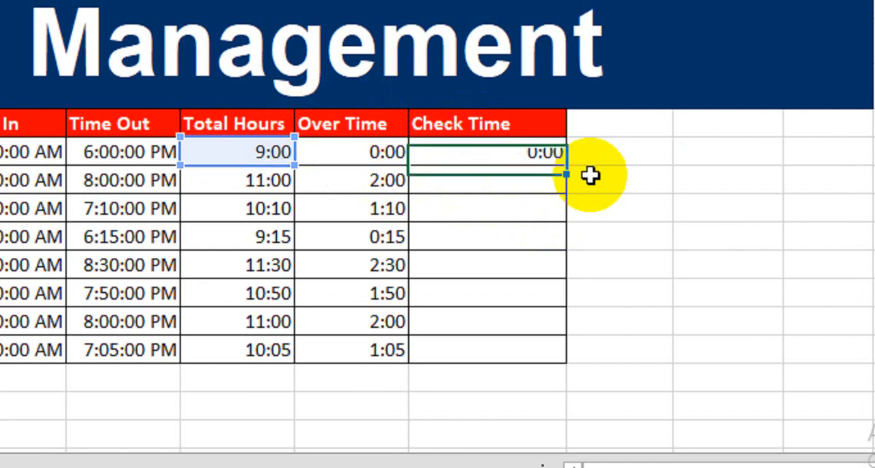
- Fill the Check Time formula down to the last employee row and compare its results with the Over Time column
click(464, 152)
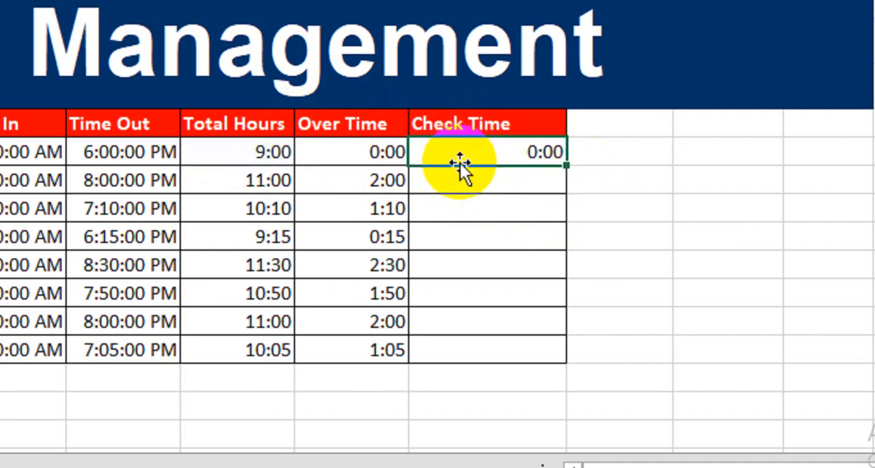
drag(564, 165, 549, 350)
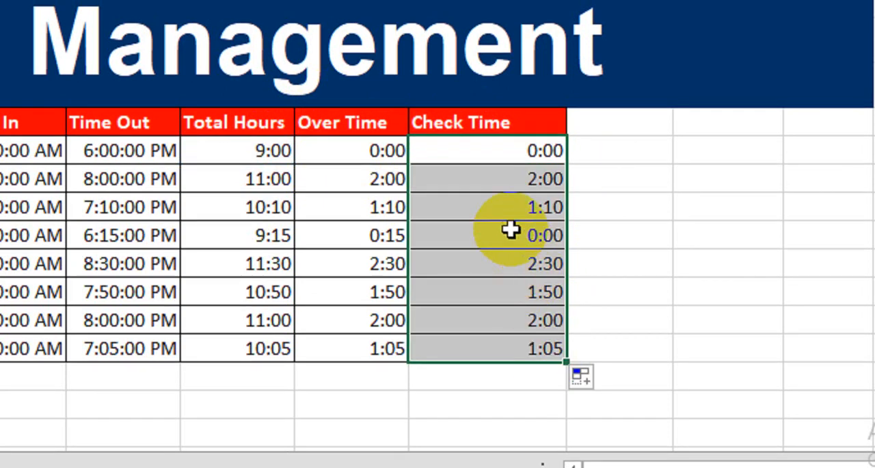
click(506, 208)
click(369, 241)
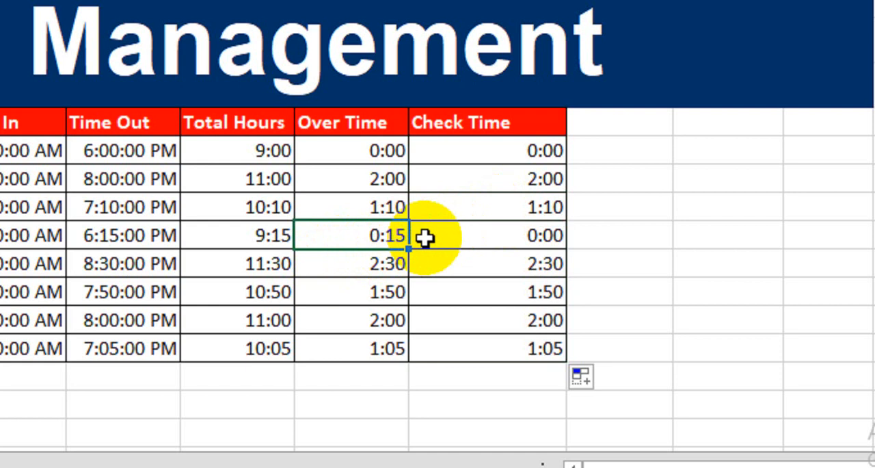
click(451, 238)
click(364, 236)
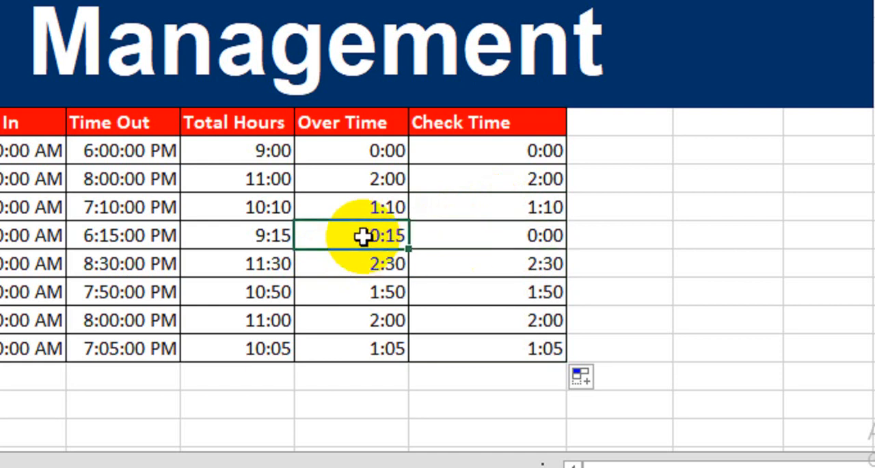
click(462, 236)
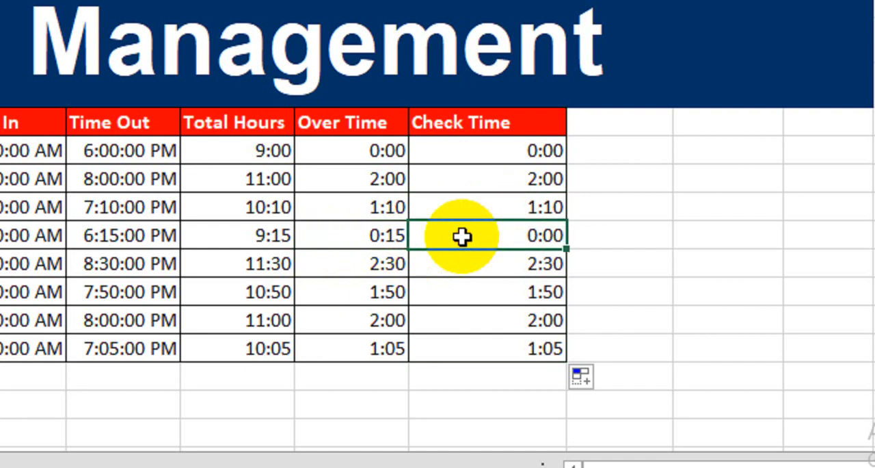
drag(476, 158, 463, 348)
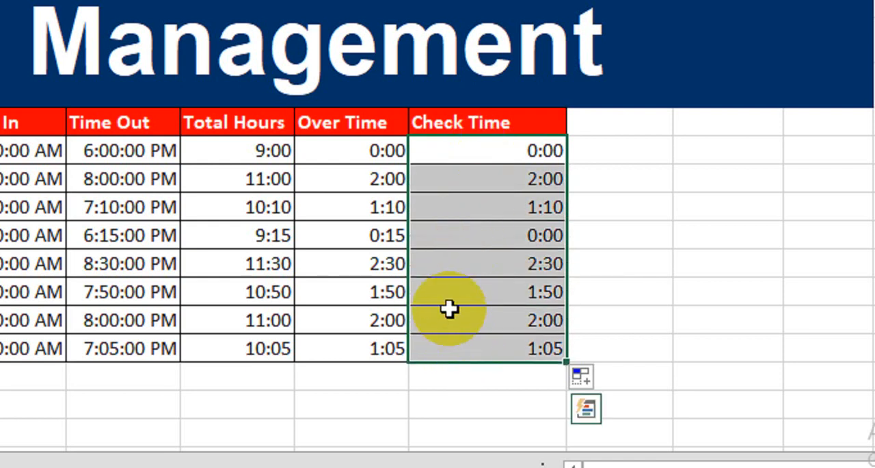